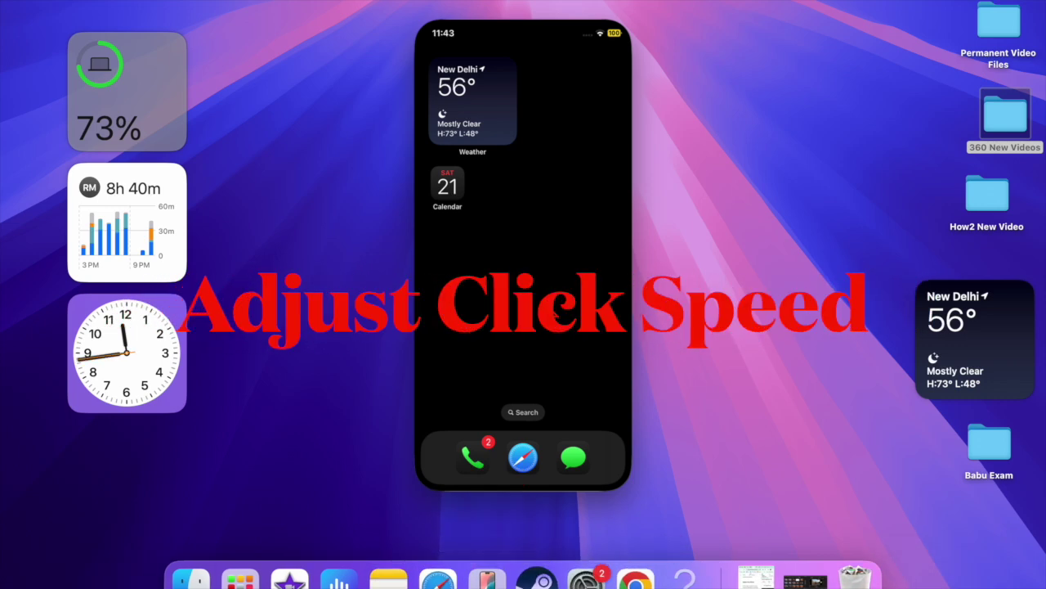
# Open the Settings app from the App Library's Utilities group
pyautogui.hscroll(3, 549, 309)
pyautogui.hscroll(3, 548, 313)
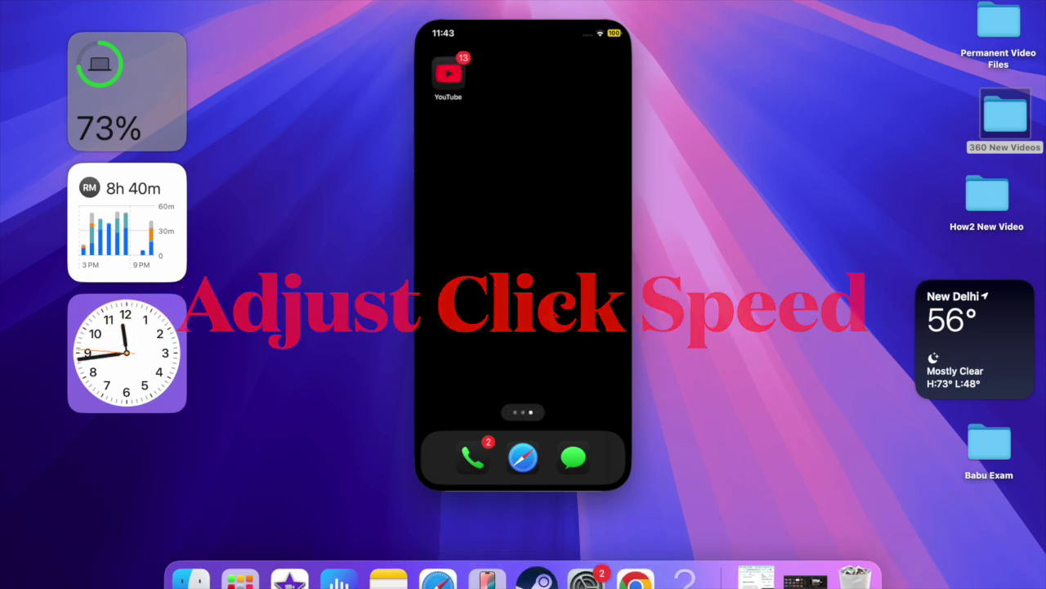
pyautogui.hscroll(3, 546, 314)
pyautogui.hscroll(-3, 545, 304)
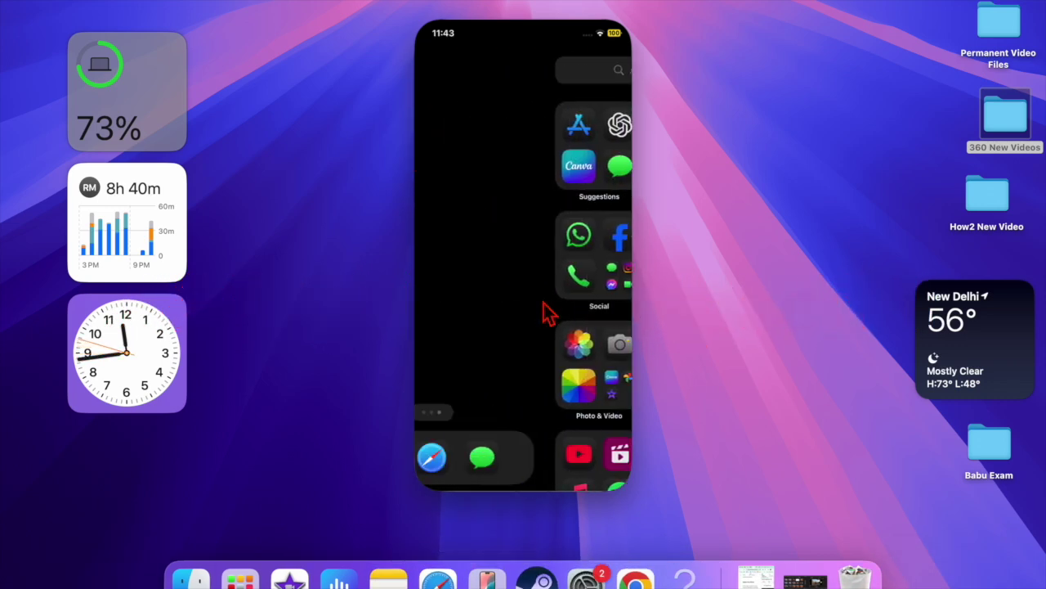
pyautogui.hscroll(-3, 549, 315)
pyautogui.hscroll(-3, 550, 315)
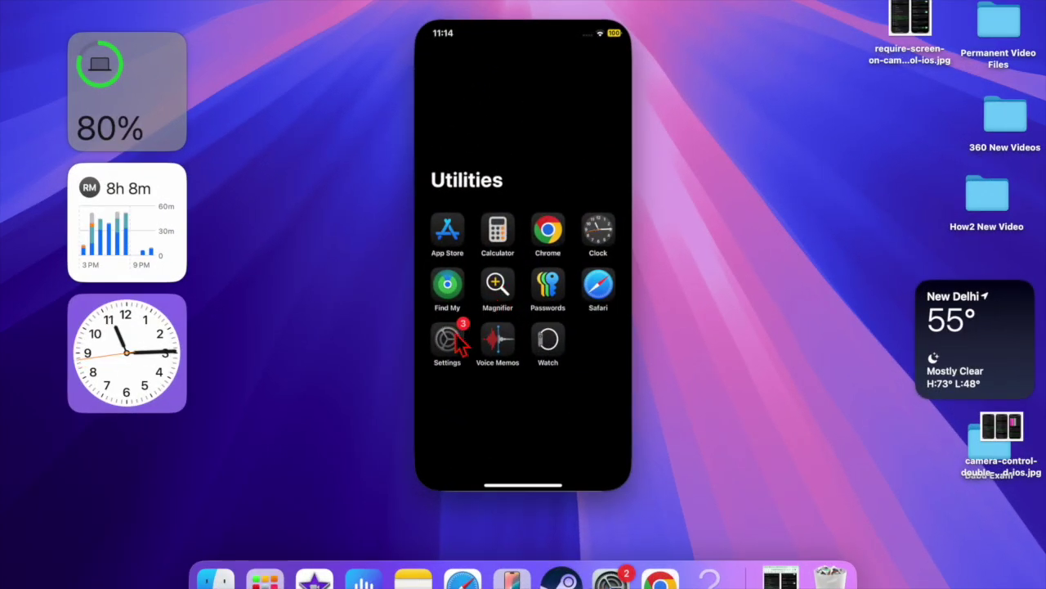
pyautogui.click(454, 340)
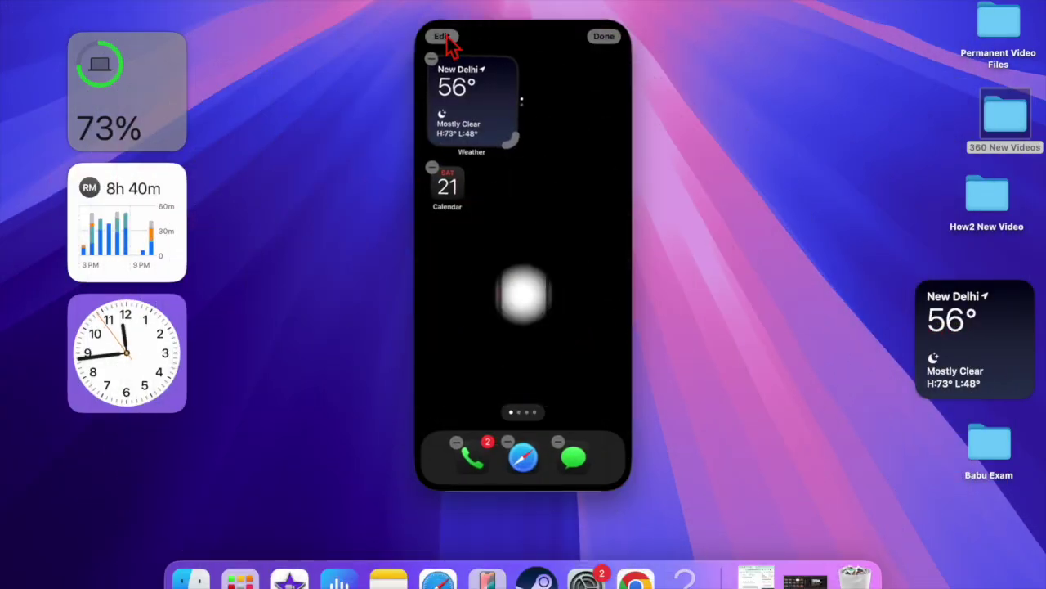
# Customize the home screen icons, trying the Light, Dark and Automatic styles before choosing Tinted
pyautogui.click(442, 36)
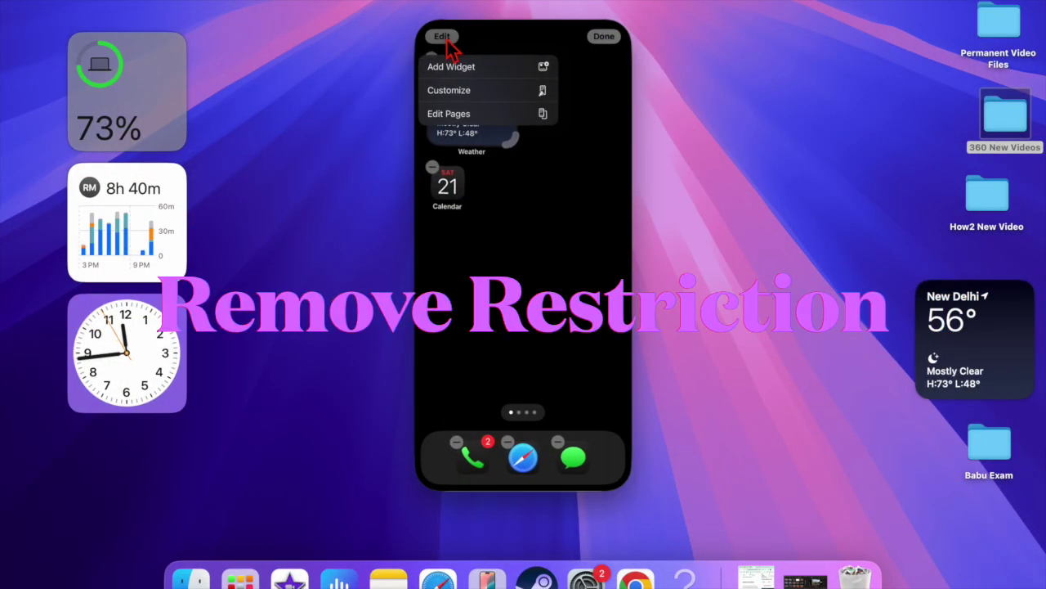
pyautogui.click(459, 90)
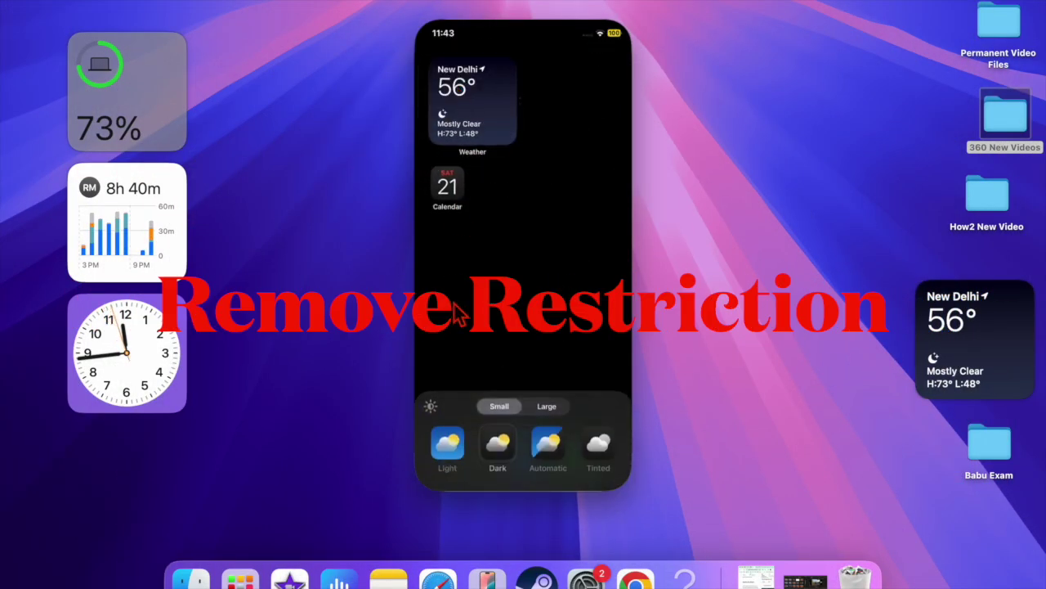
pyautogui.click(442, 442)
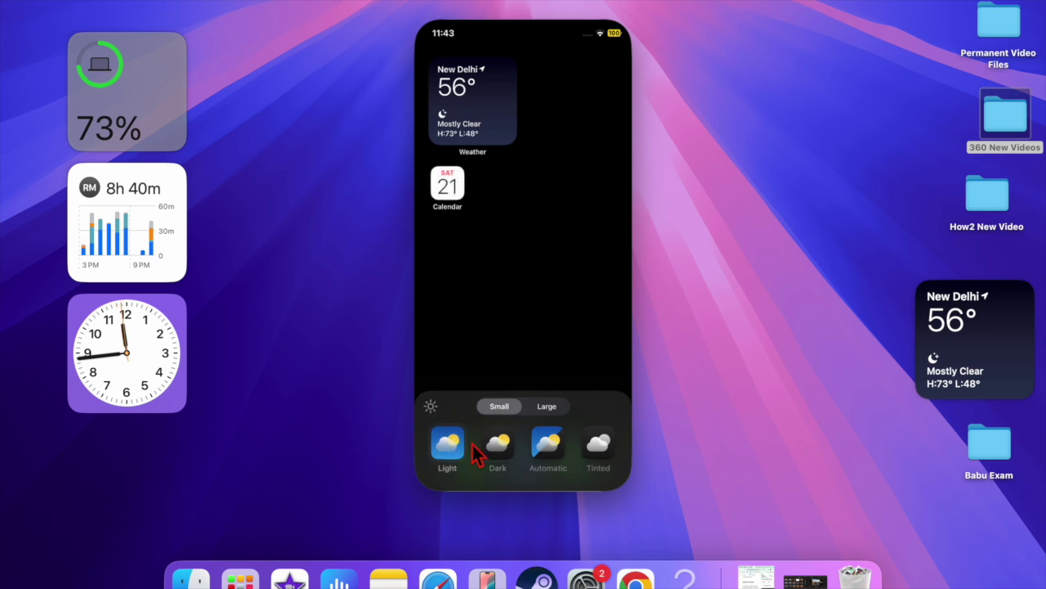
pyautogui.click(500, 448)
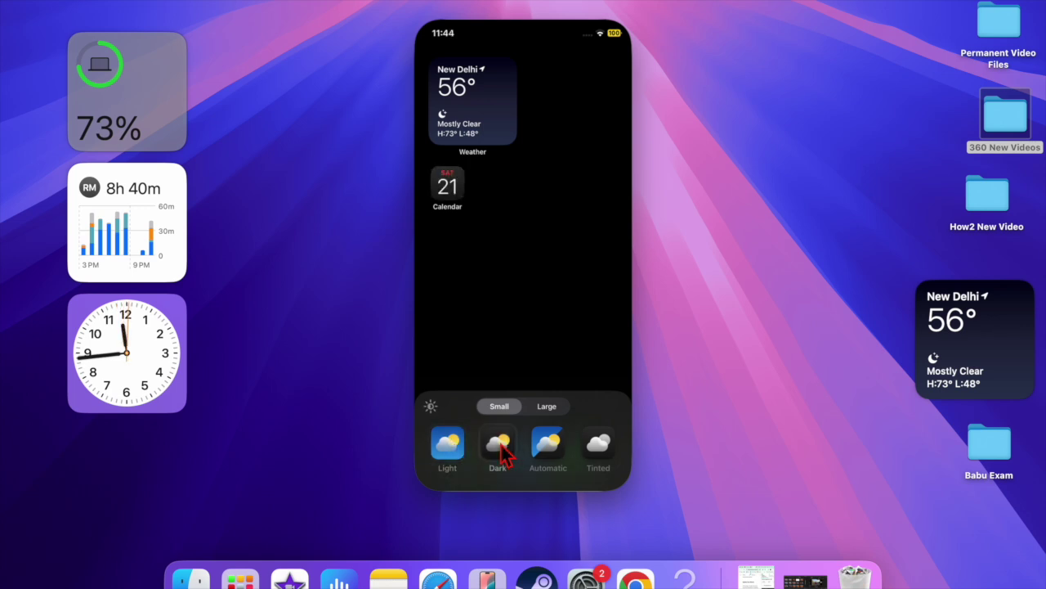
pyautogui.click(549, 449)
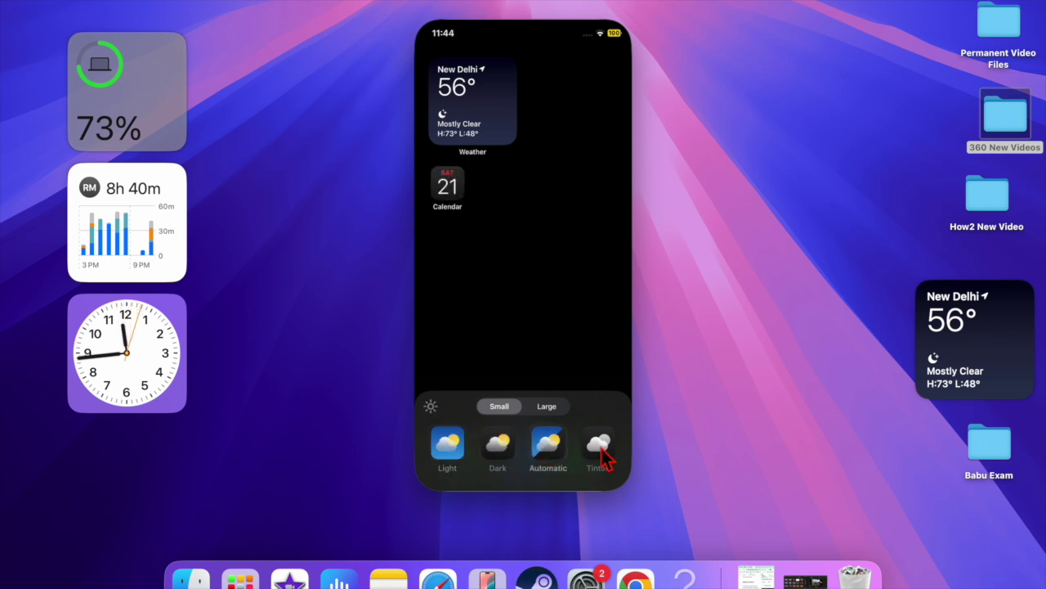
pyautogui.click(602, 450)
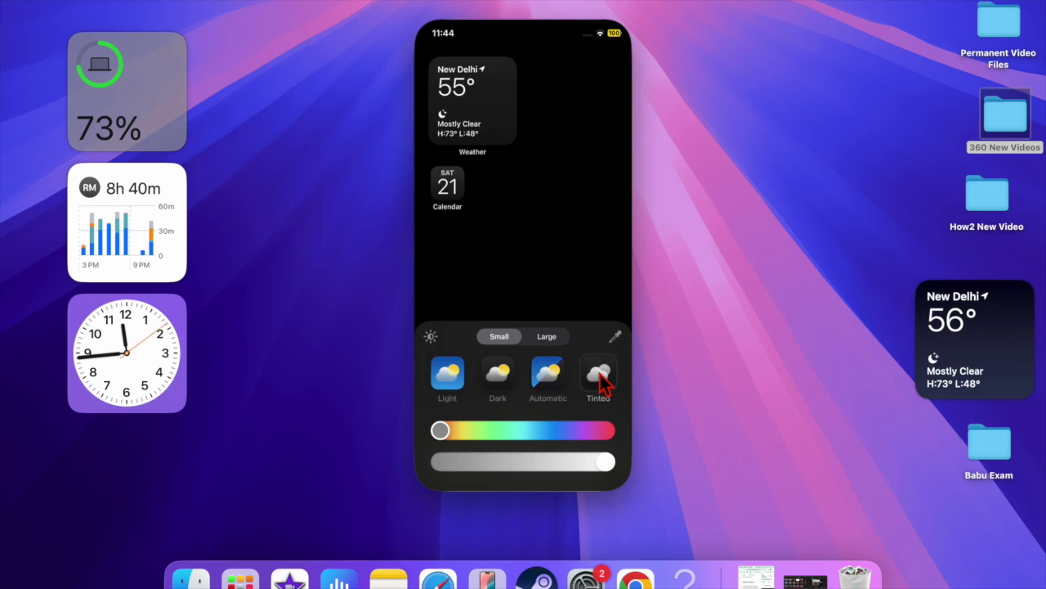
# Give the tinted home screen icons an aqua-green colour, set their size to Large, and close the customization options
pyautogui.click(615, 336)
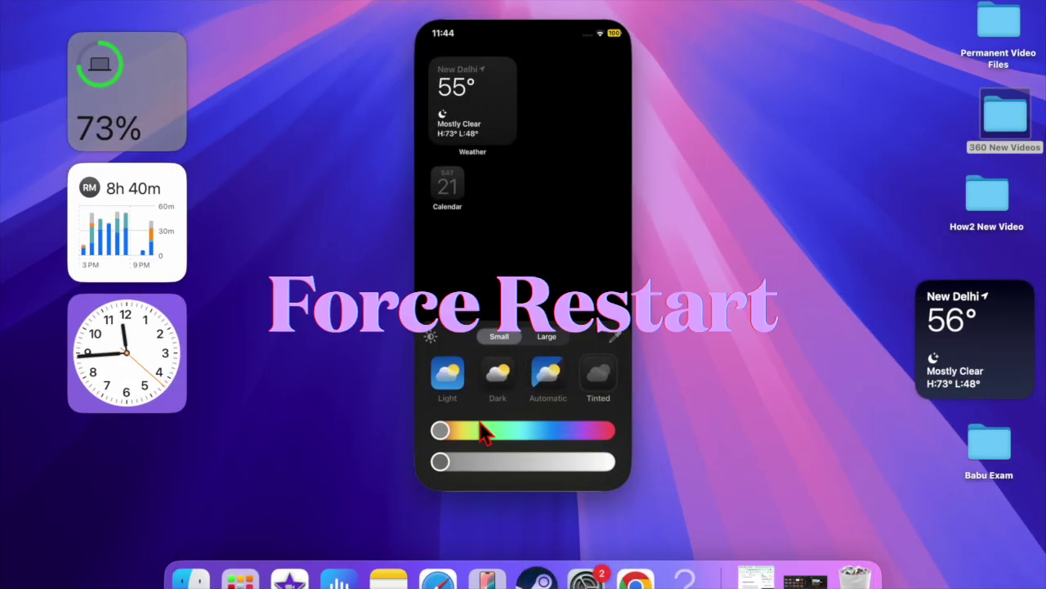
pyautogui.moveTo(482, 434); pyautogui.dragTo(529, 440)
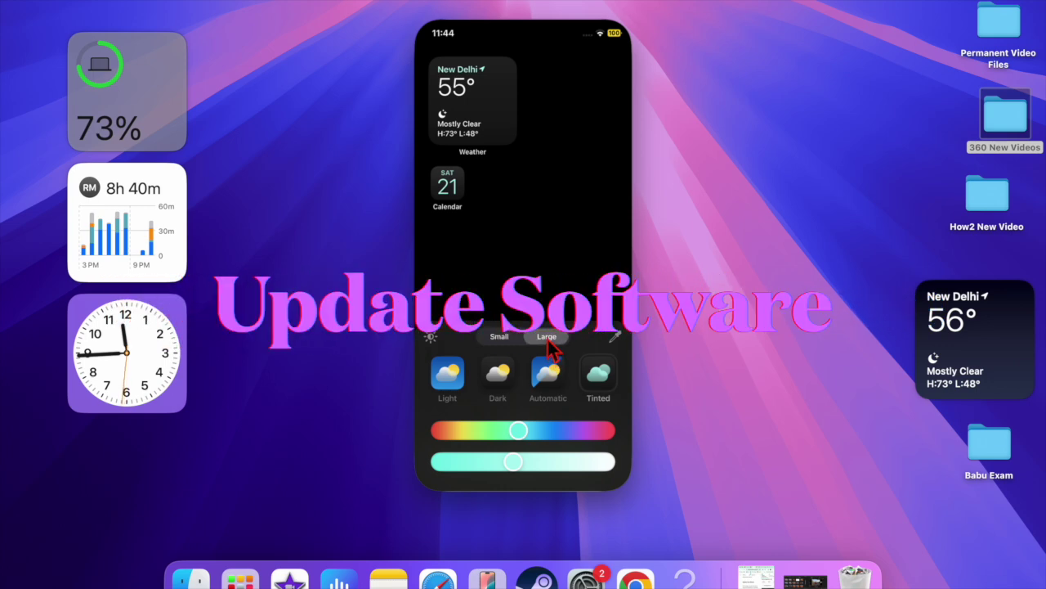
pyautogui.click(552, 348)
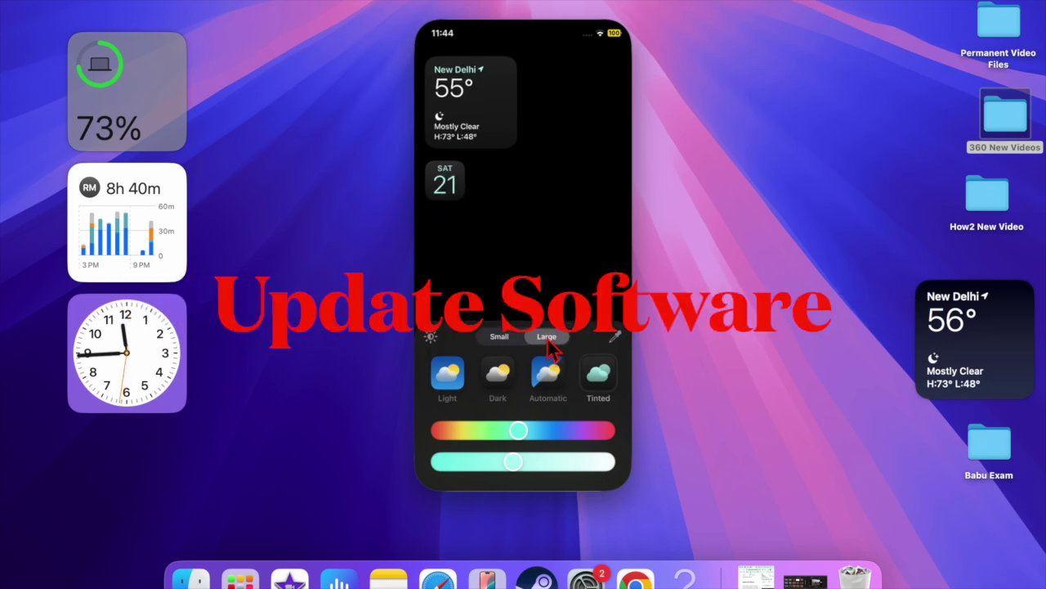
pyautogui.click(546, 266)
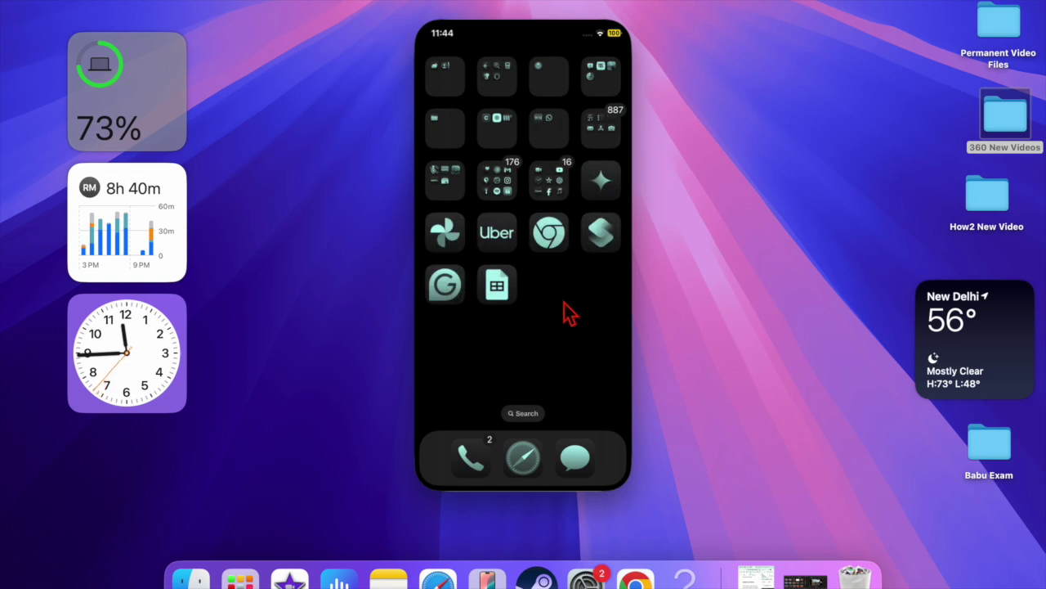
pyautogui.hscroll(3, 570, 313)
pyautogui.hscroll(3, 569, 313)
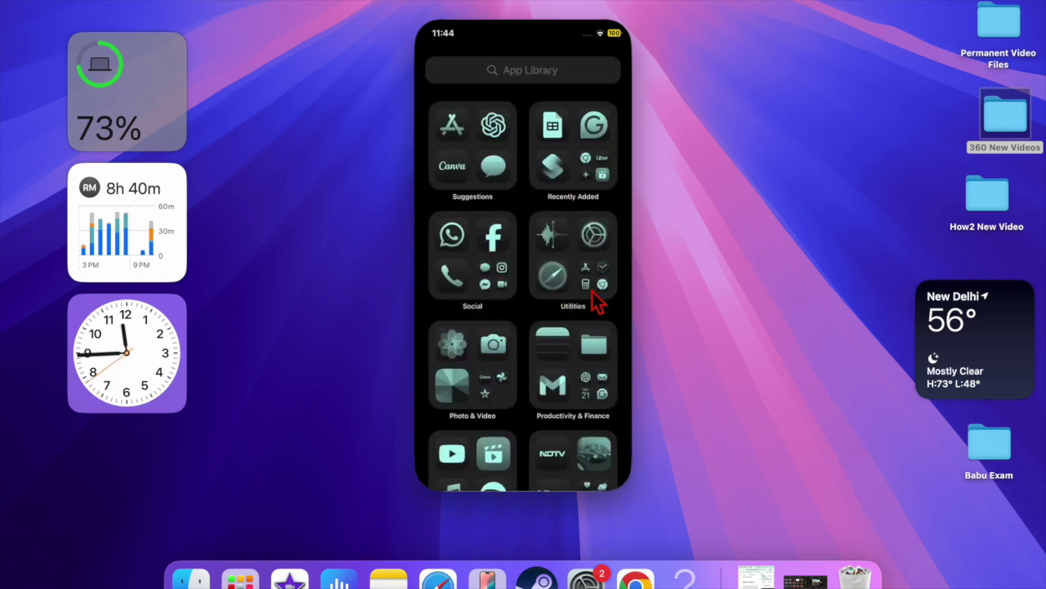
pyautogui.click(596, 278)
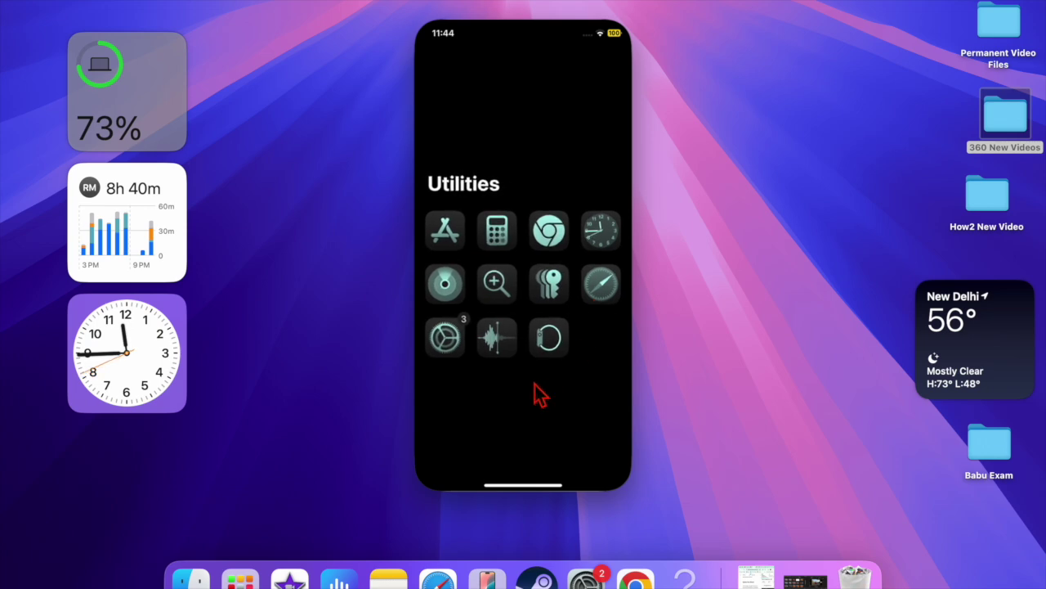
pyautogui.click(540, 395)
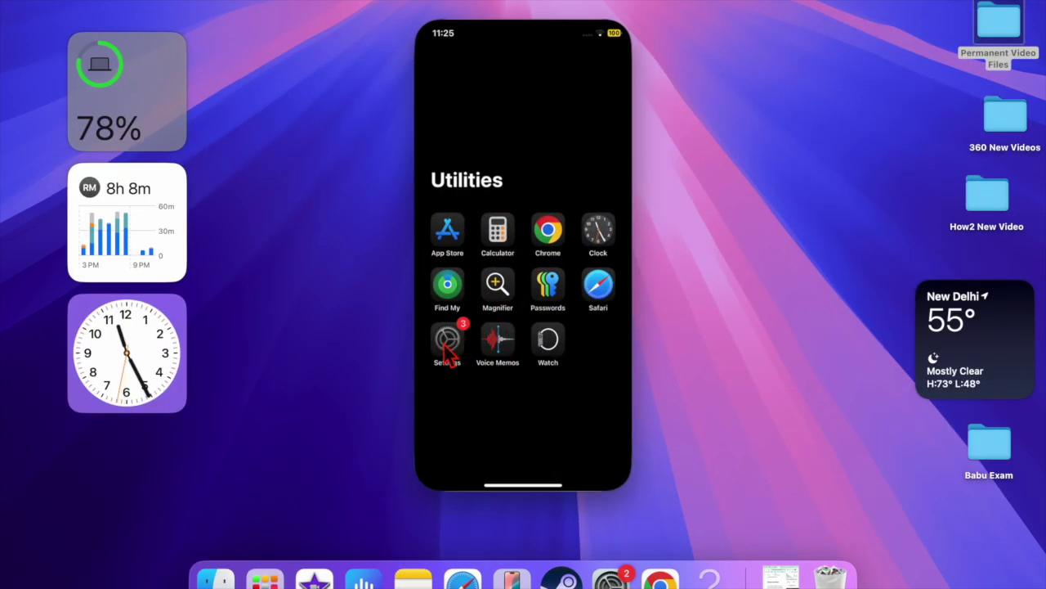
# Open Software Update in the General section of Settings
pyautogui.click(448, 343)
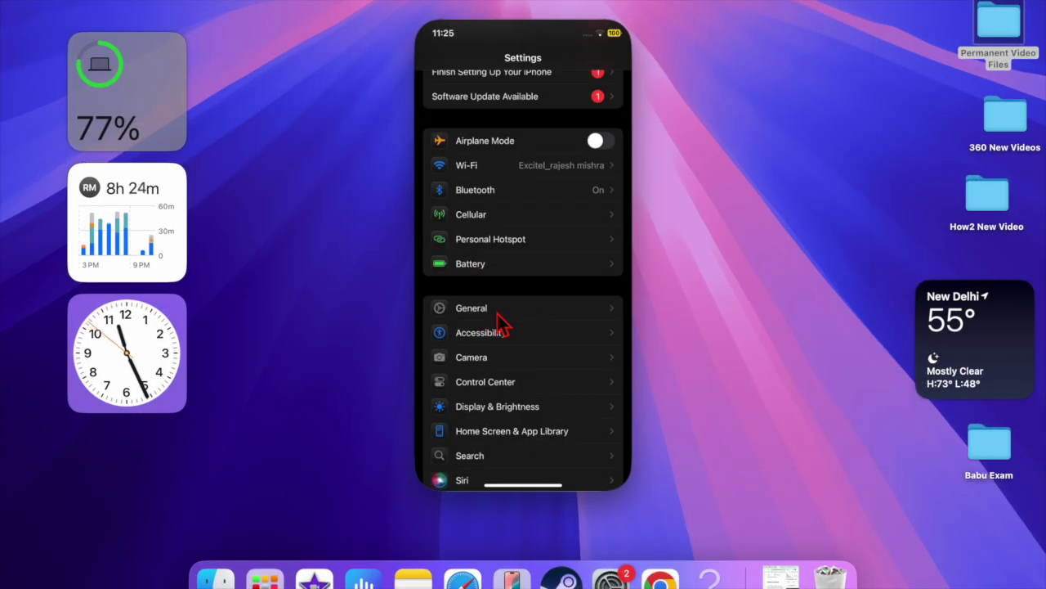
pyautogui.click(503, 309)
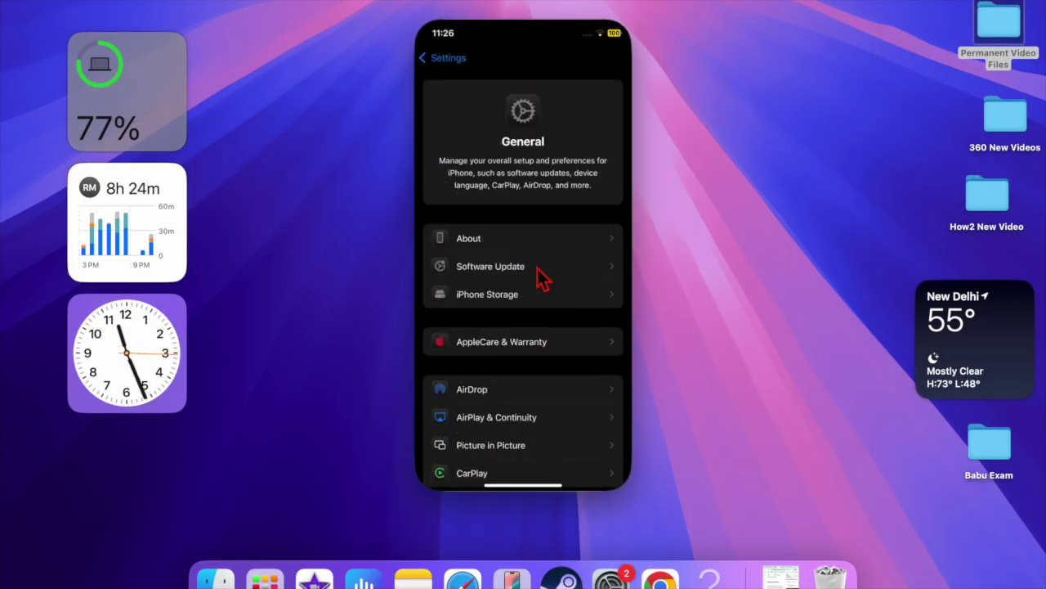
pyautogui.click(562, 275)
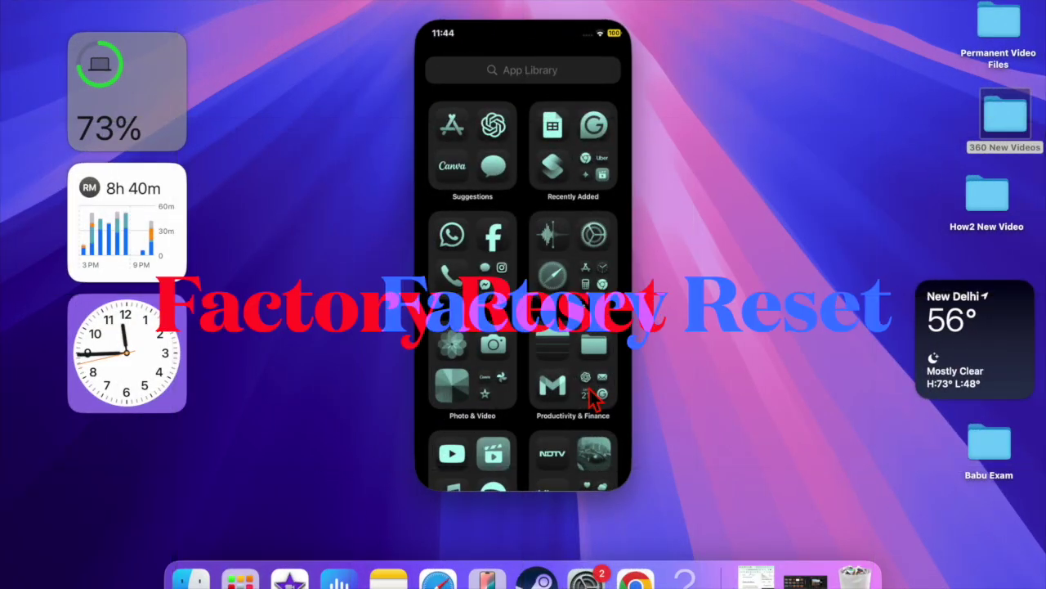
pyautogui.click(592, 405)
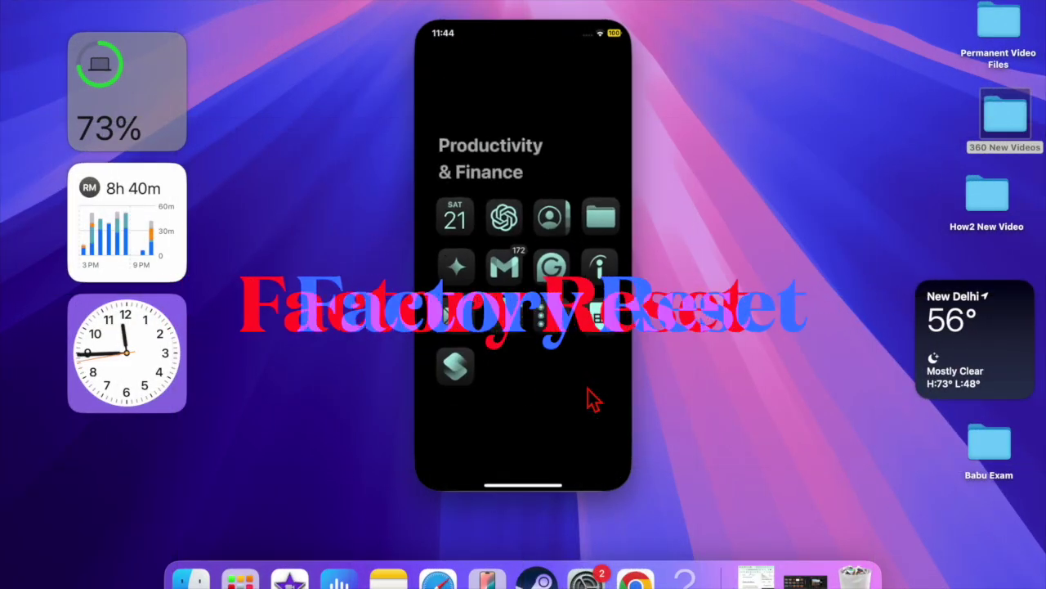
pyautogui.click(516, 389)
pyautogui.hscroll(-5, 515, 385)
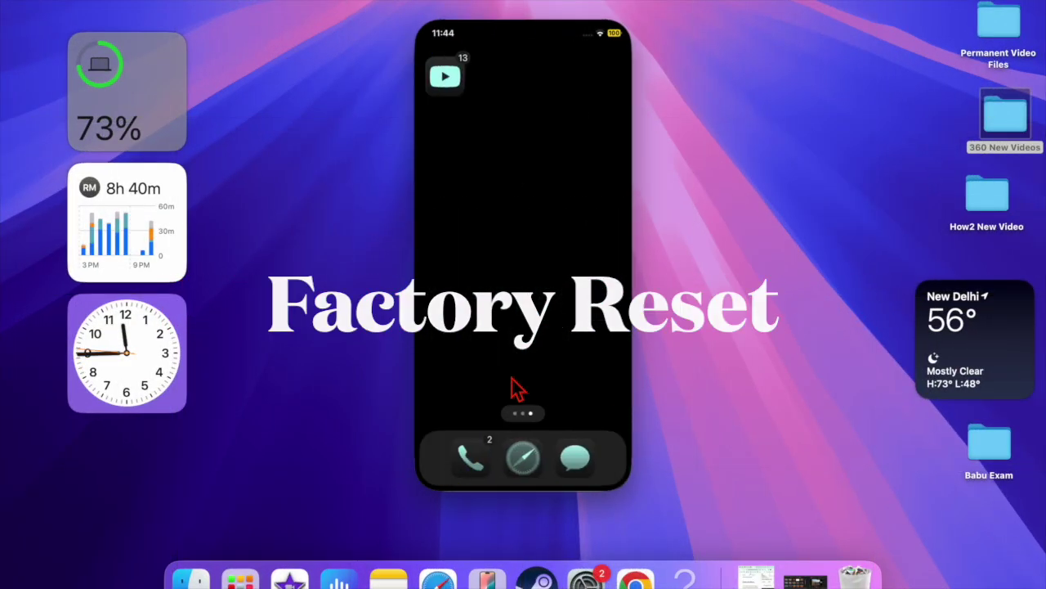
pyautogui.hscroll(-10, 507, 366)
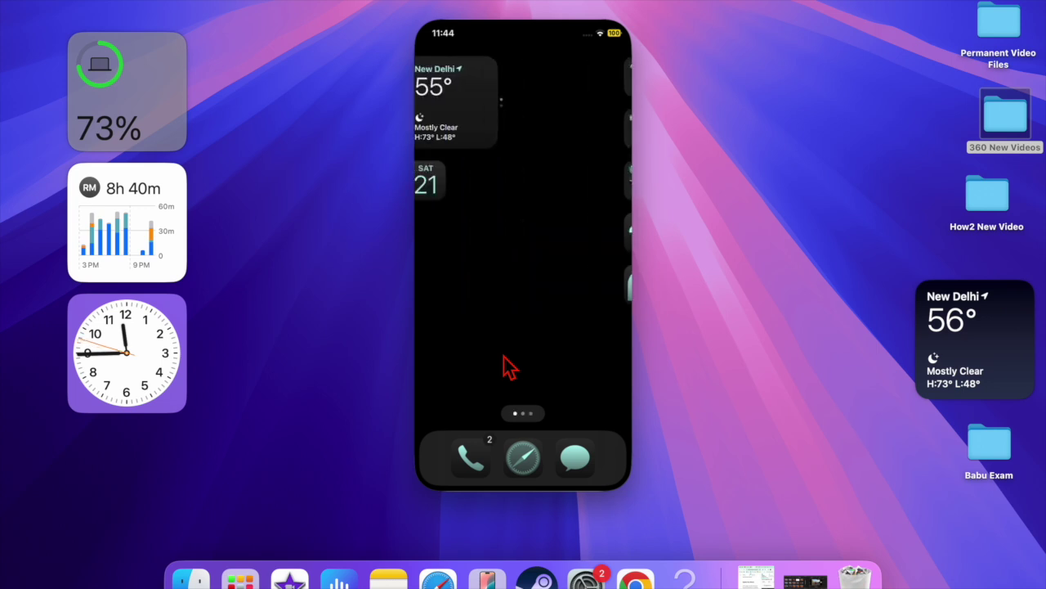
# Put the first home screen page into edit mode and open its icon customization options
pyautogui.click(523, 294)
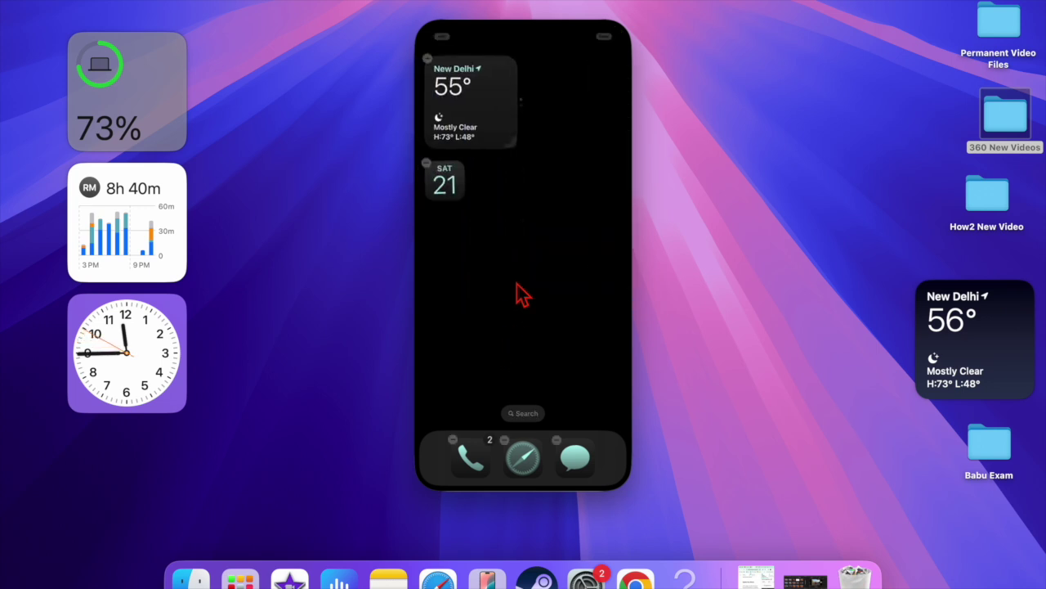
pyautogui.click(442, 37)
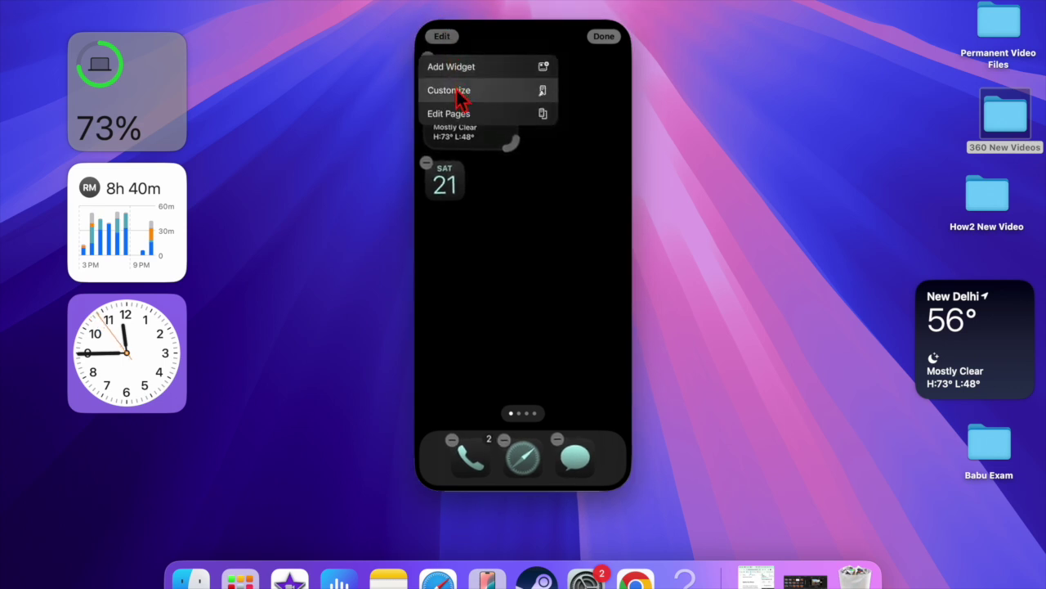
pyautogui.click(458, 98)
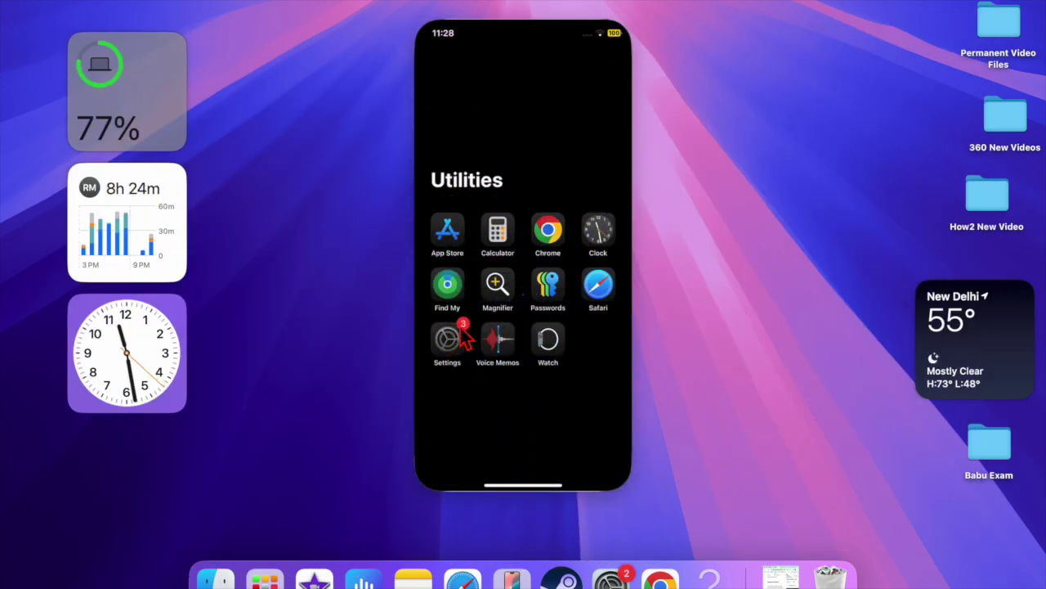
# Bring up the Reset options under Transfer or Reset iPhone in the General settings
pyautogui.click(451, 342)
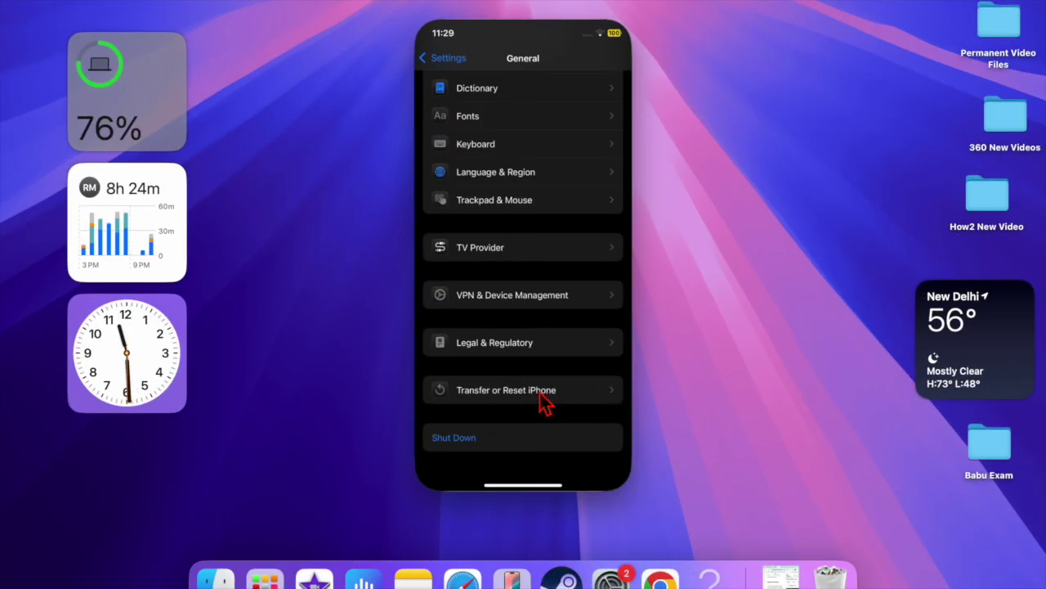
pyautogui.click(536, 392)
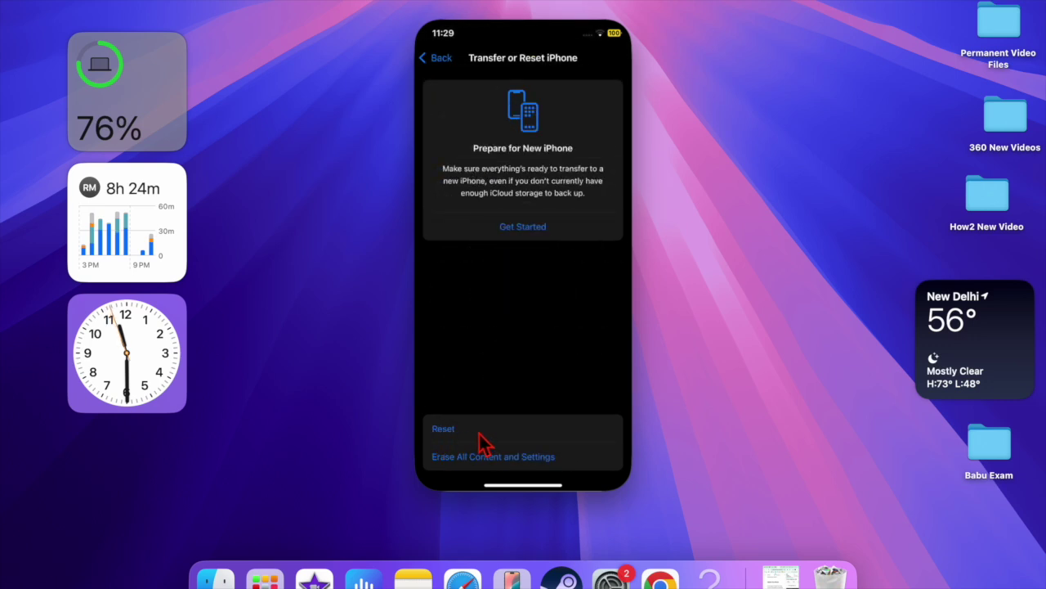
pyautogui.click(446, 431)
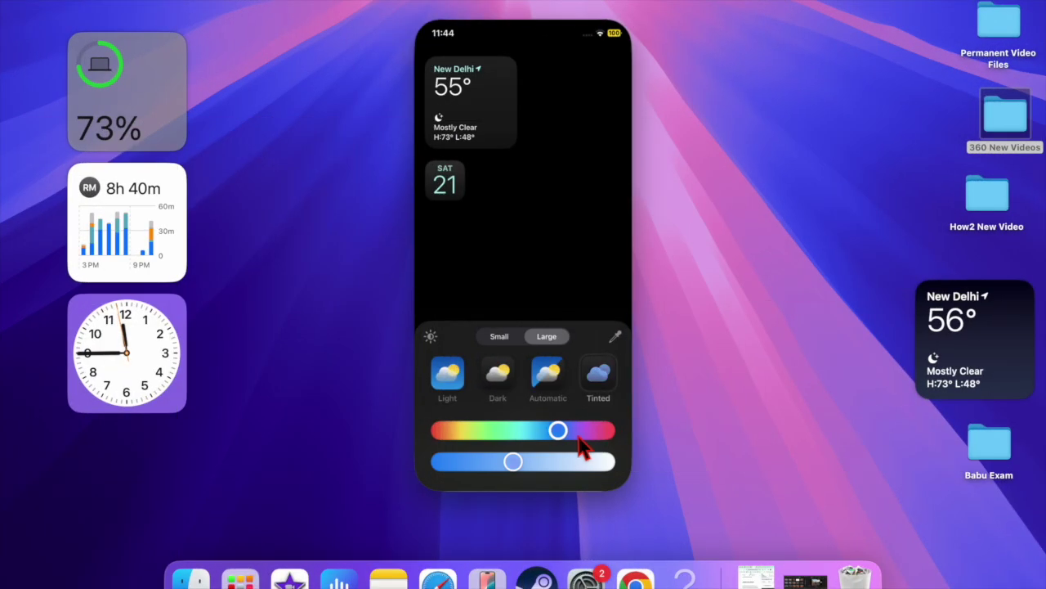
# Change the icon tint to purple and shift its shade toward white
pyautogui.moveTo(580, 444); pyautogui.dragTo(603, 440)
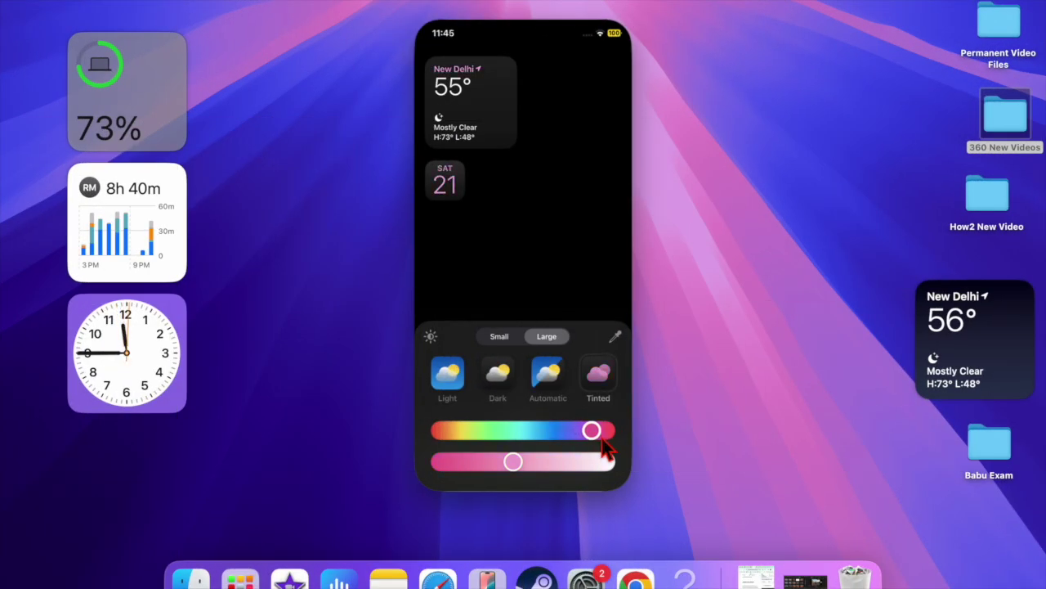
pyautogui.moveTo(603, 439)
pyautogui.mouseDown()
pyautogui.moveTo(615, 442)
pyautogui.moveTo(589, 442)
pyautogui.mouseUp()
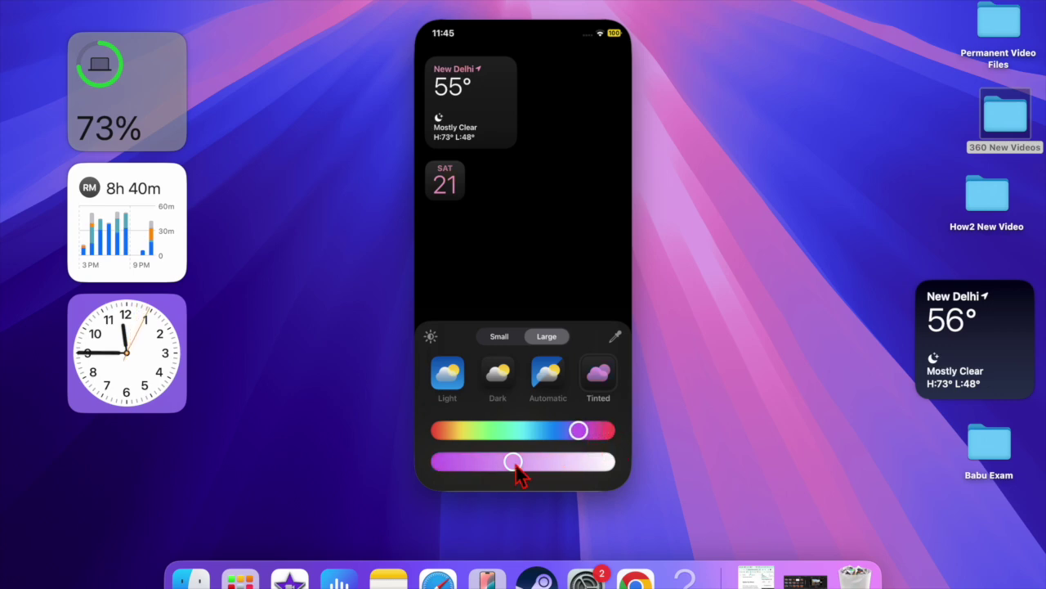
pyautogui.moveTo(516, 467); pyautogui.dragTo(598, 476)
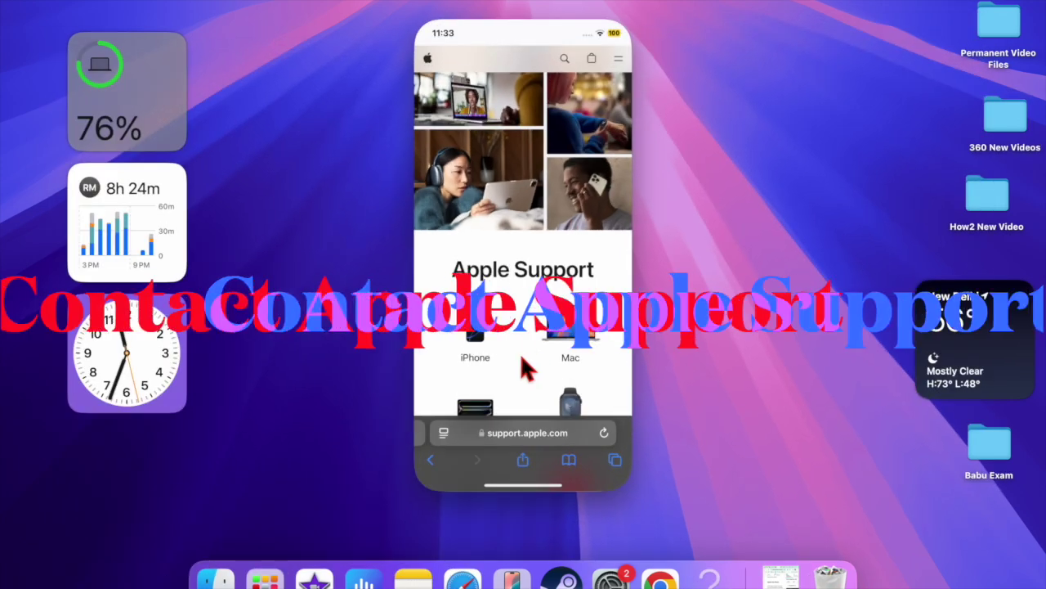
# Look through the Apple Support page's product categories and its account, repair and billing help links
pyautogui.scroll(-5, 524, 368)
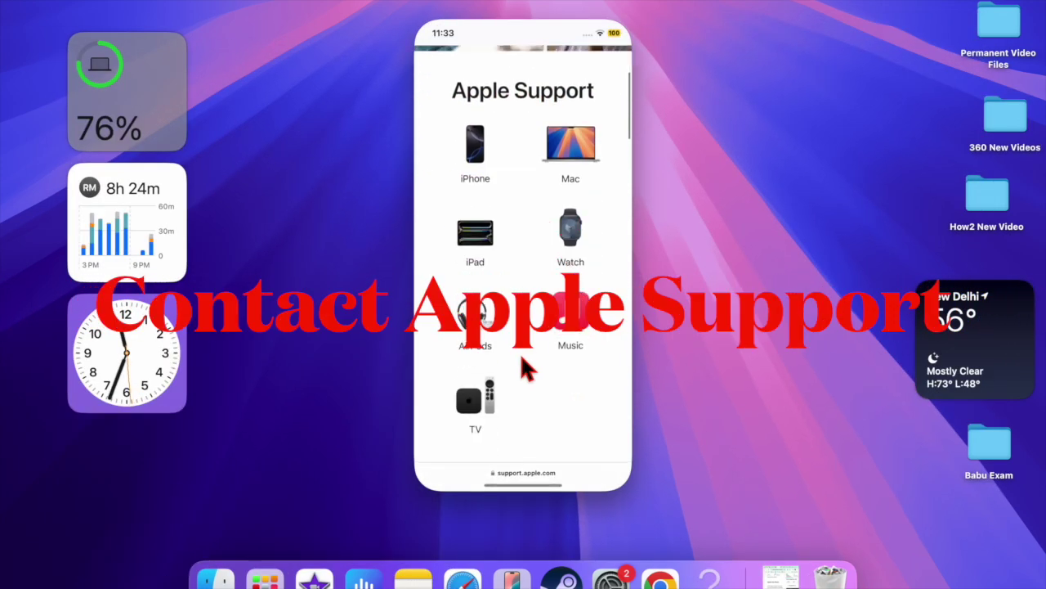
pyautogui.scroll(-5, 524, 368)
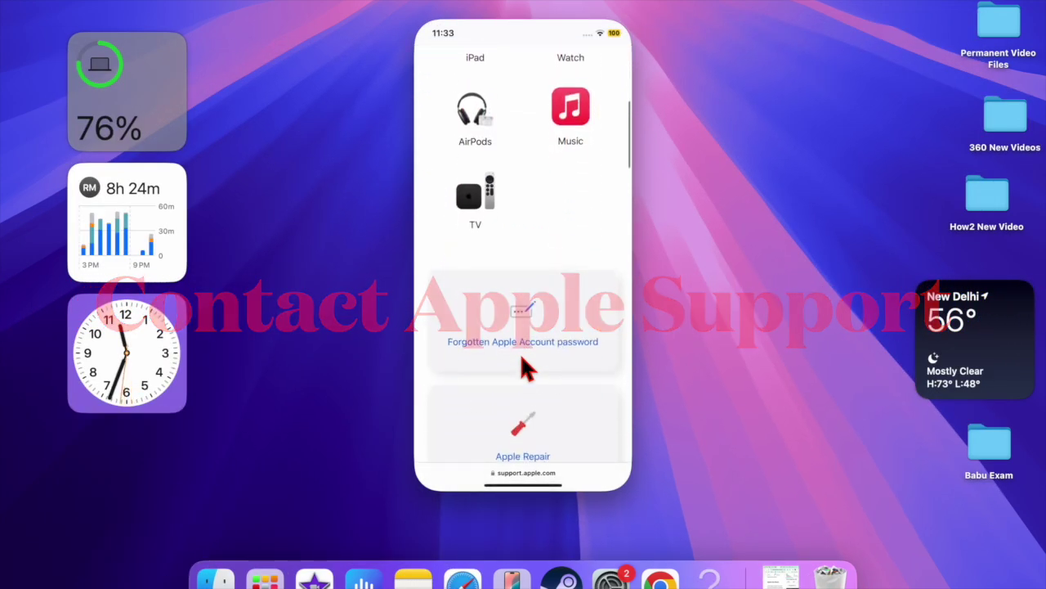
pyautogui.scroll(-2, 523, 368)
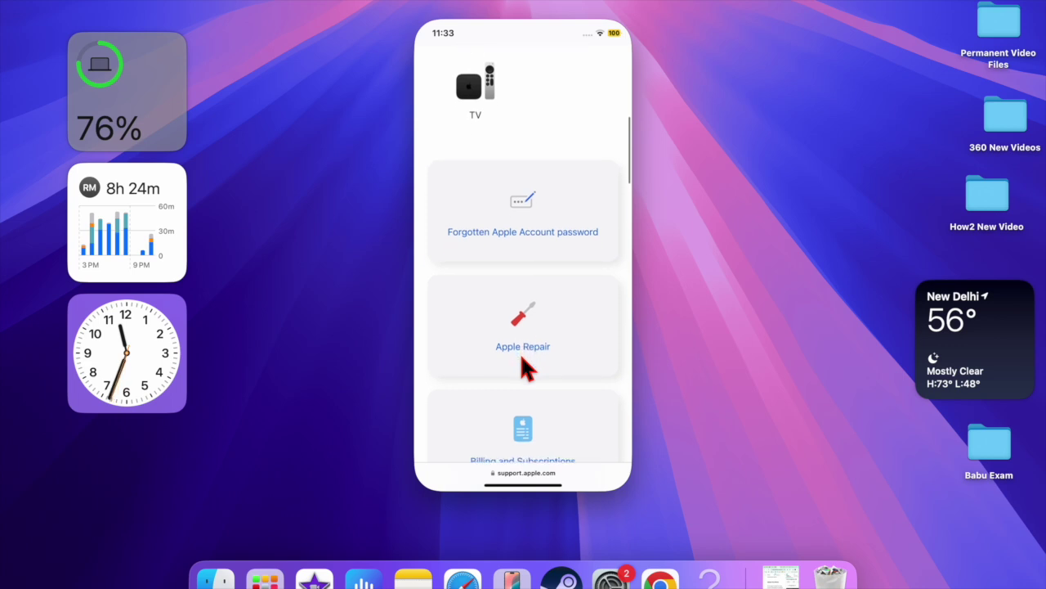
# Open the iPhone category from the Apple Support page and look through the iPhone Support page
pyautogui.scroll(5, 522, 360)
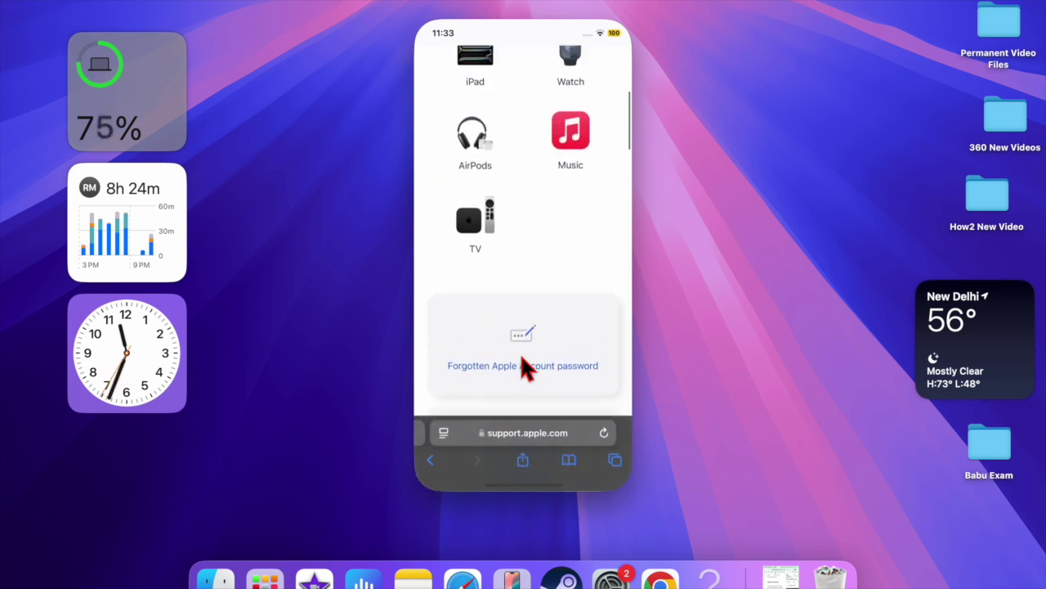
pyautogui.scroll(4, 524, 363)
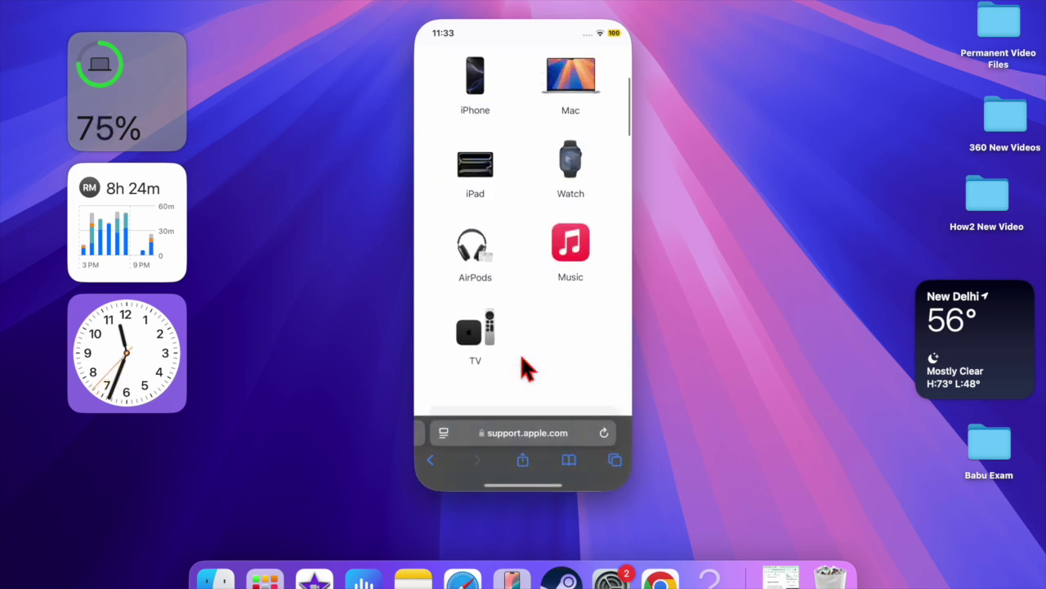
pyautogui.scroll(4, 522, 358)
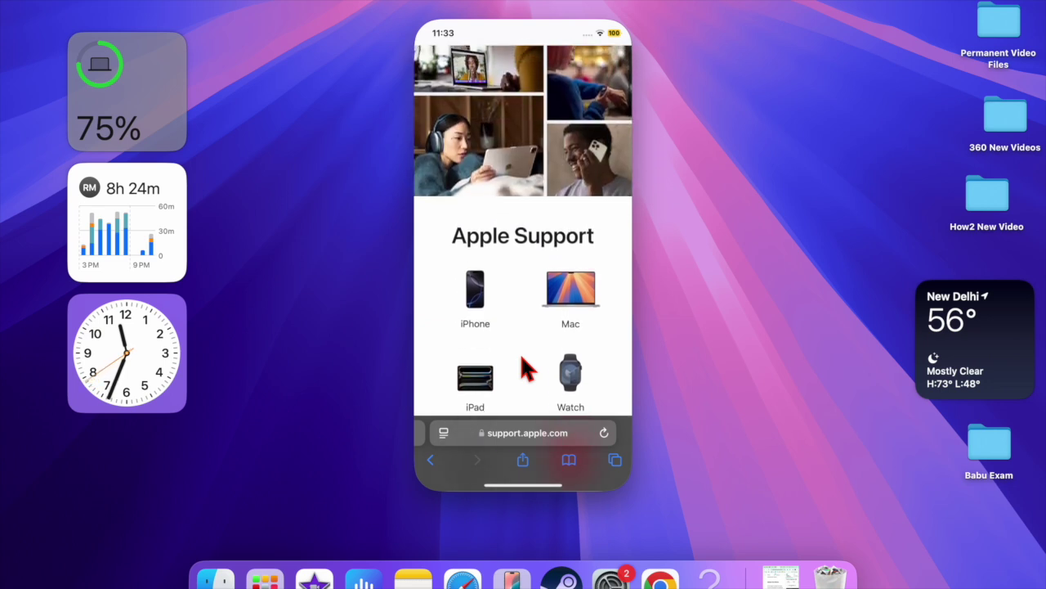
pyautogui.scroll(3, 522, 363)
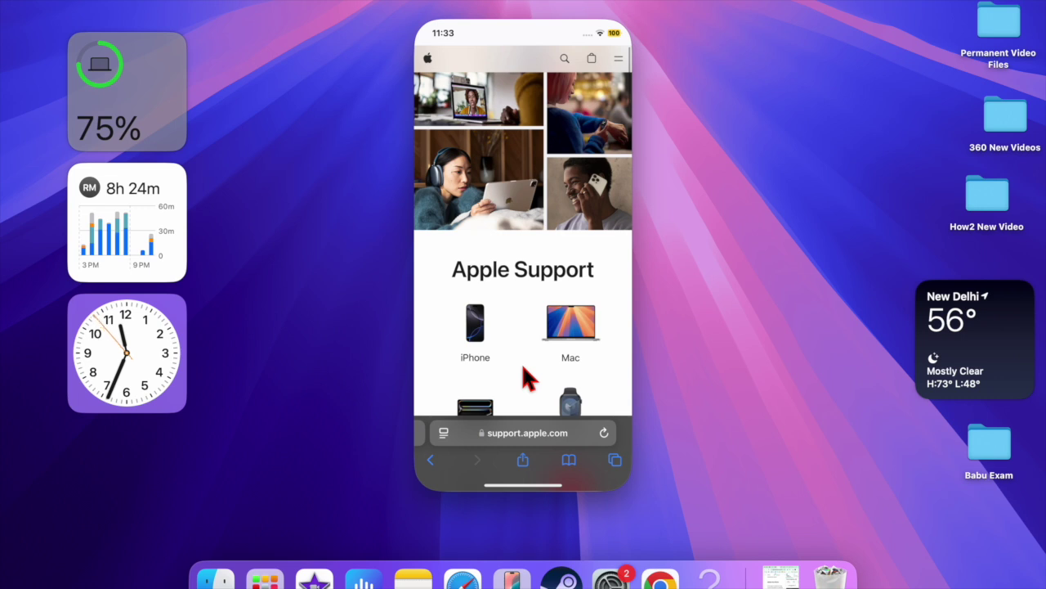
pyautogui.click(476, 325)
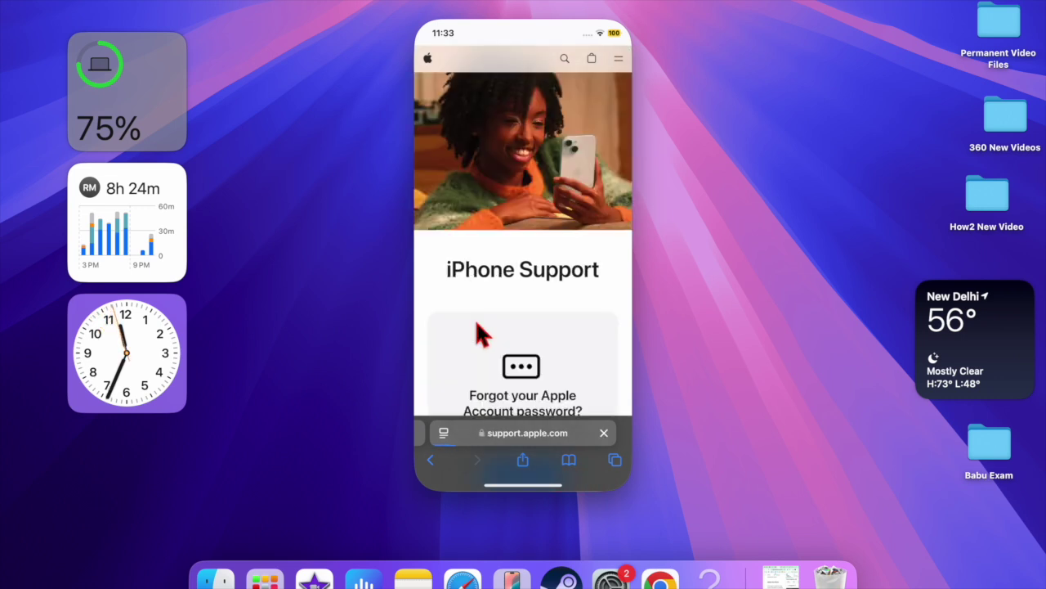
pyautogui.scroll(-5, 478, 331)
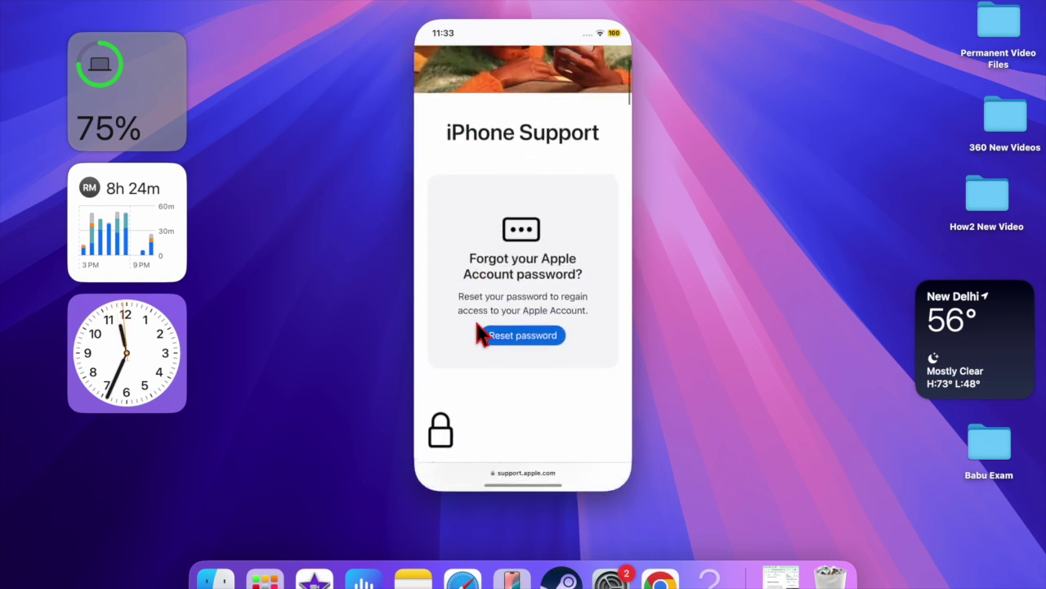
pyautogui.scroll(-3, 478, 331)
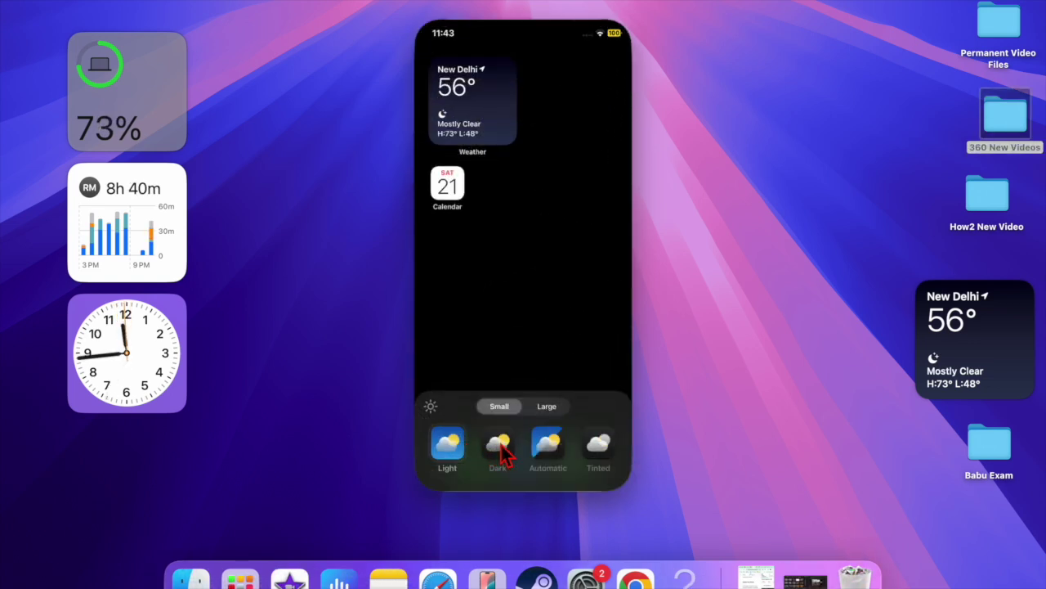
# Try the Dark and Automatic appearances for the home screen icons, and set them to Tinted
pyautogui.click(500, 446)
pyautogui.click(551, 451)
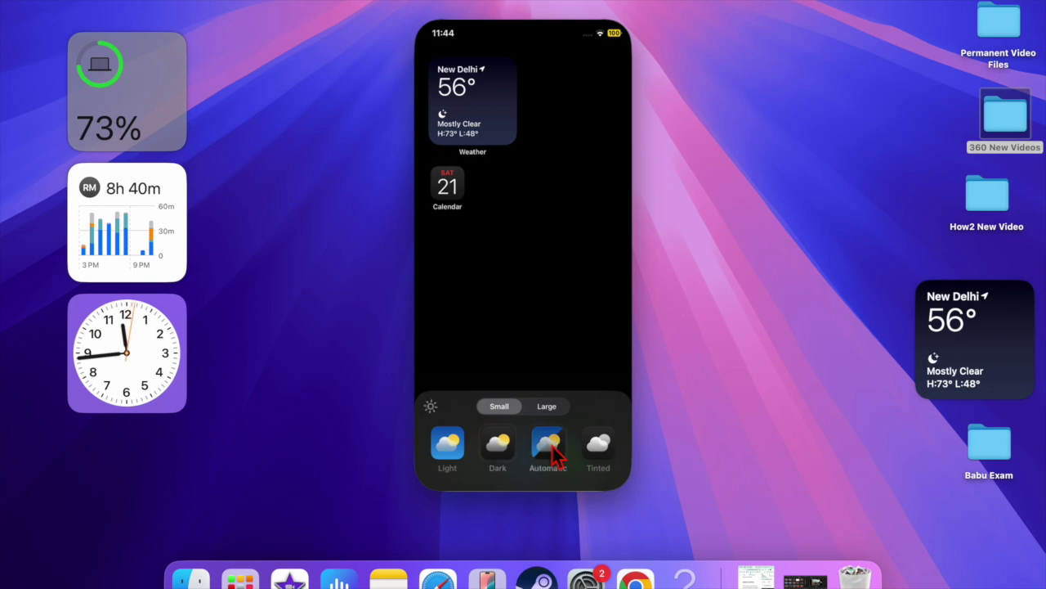
pyautogui.click(602, 450)
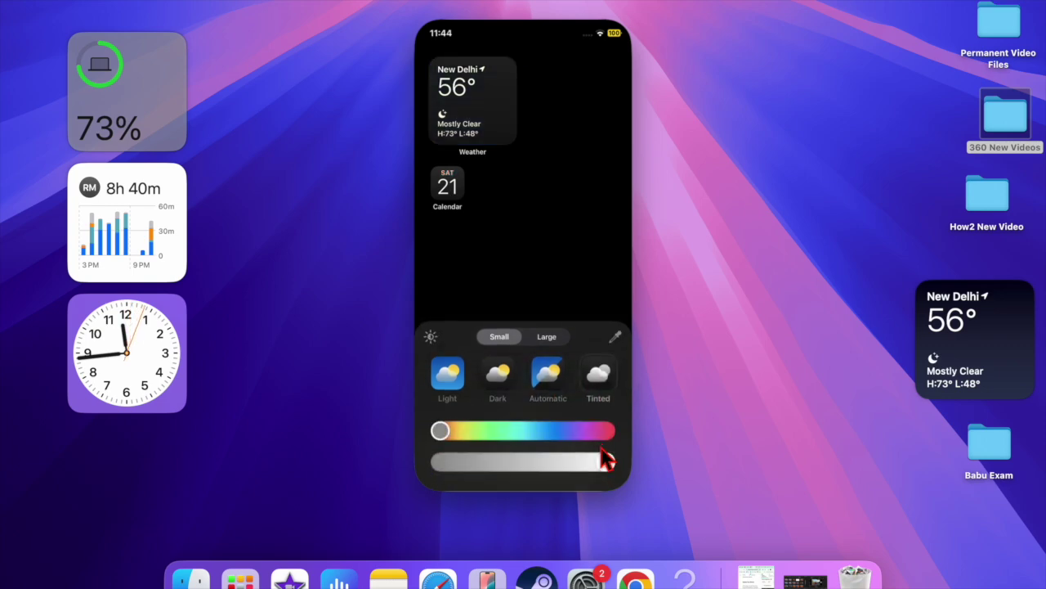